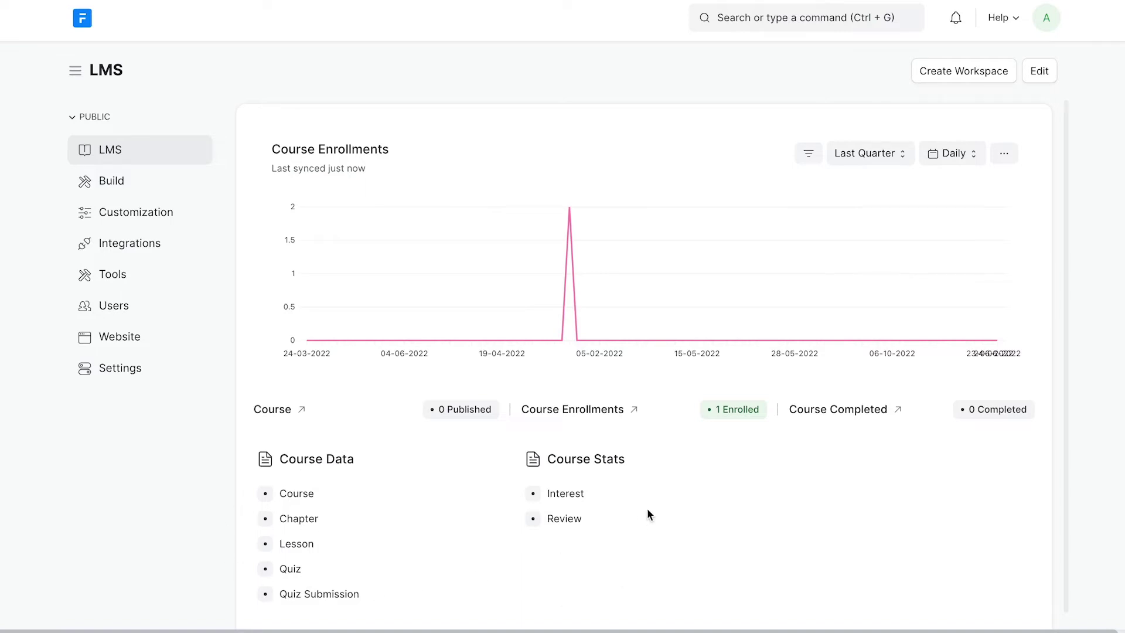
- Open the LMS Course list by searching 'LMS Course' in the search bar
click(789, 26)
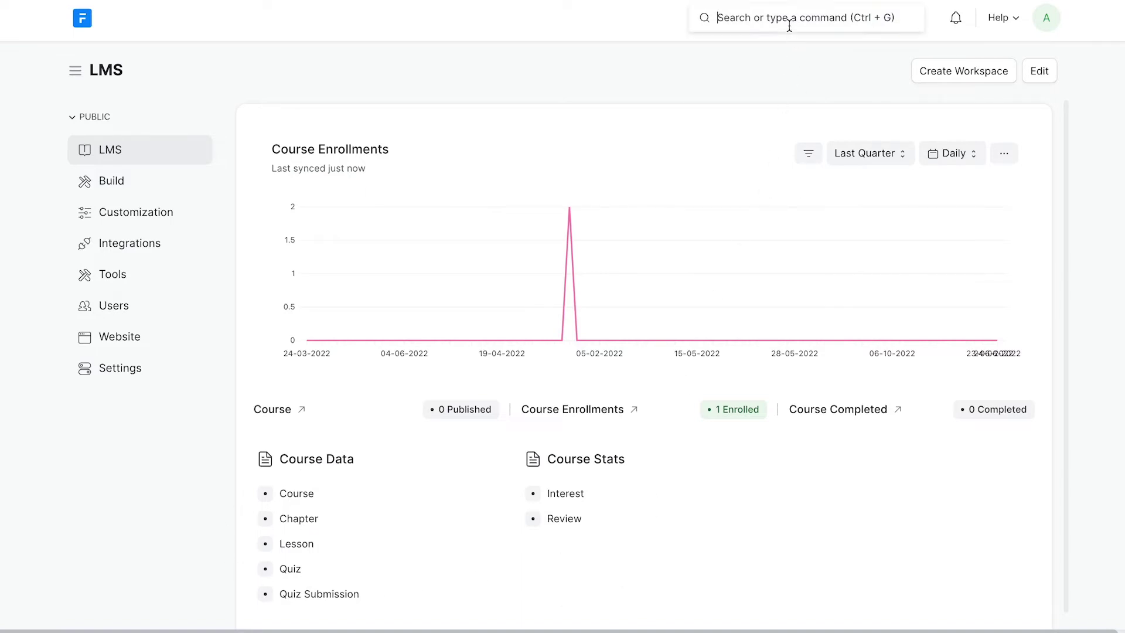
text(LMS Cours)
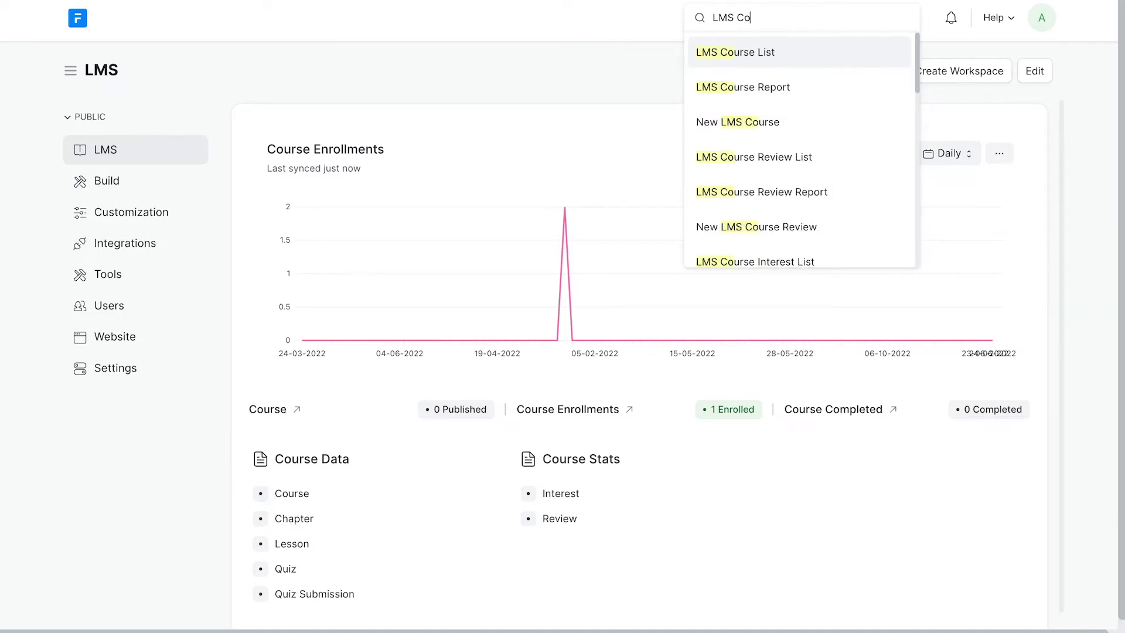
text(e)
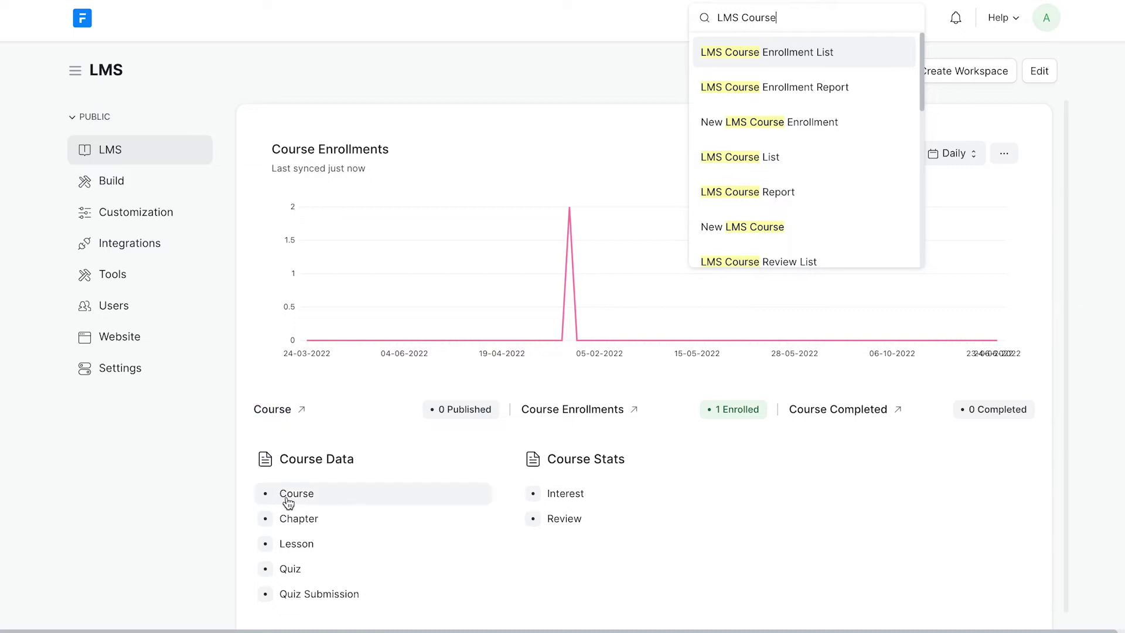
click(763, 156)
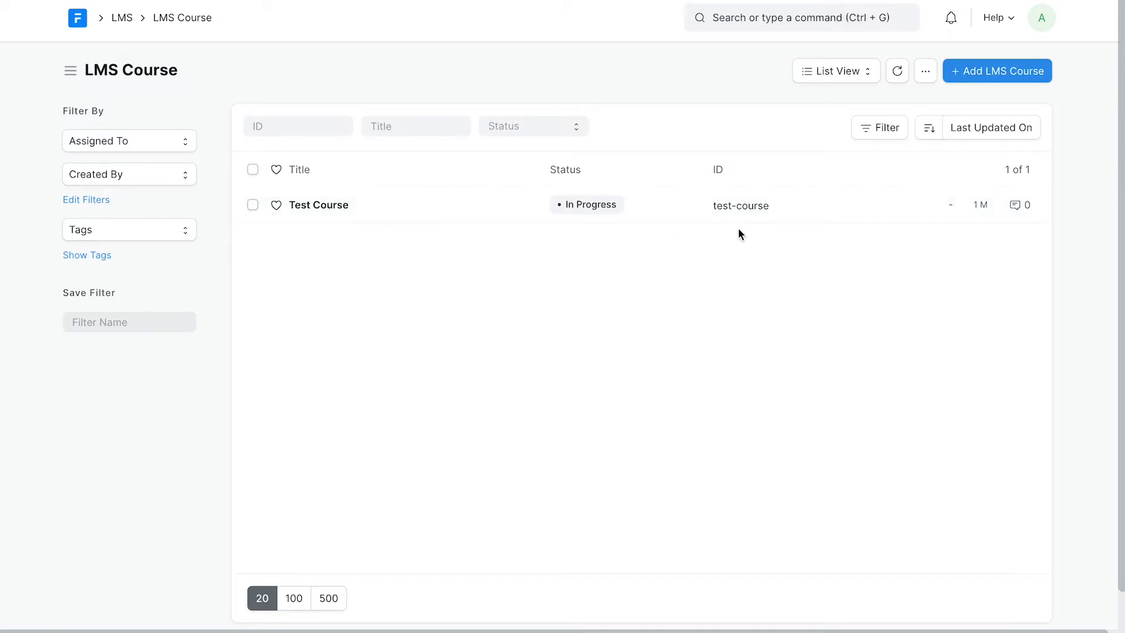
- Create a new LMS course titled 'ERPNext Accounting' and add two users as instructors
click(993, 74)
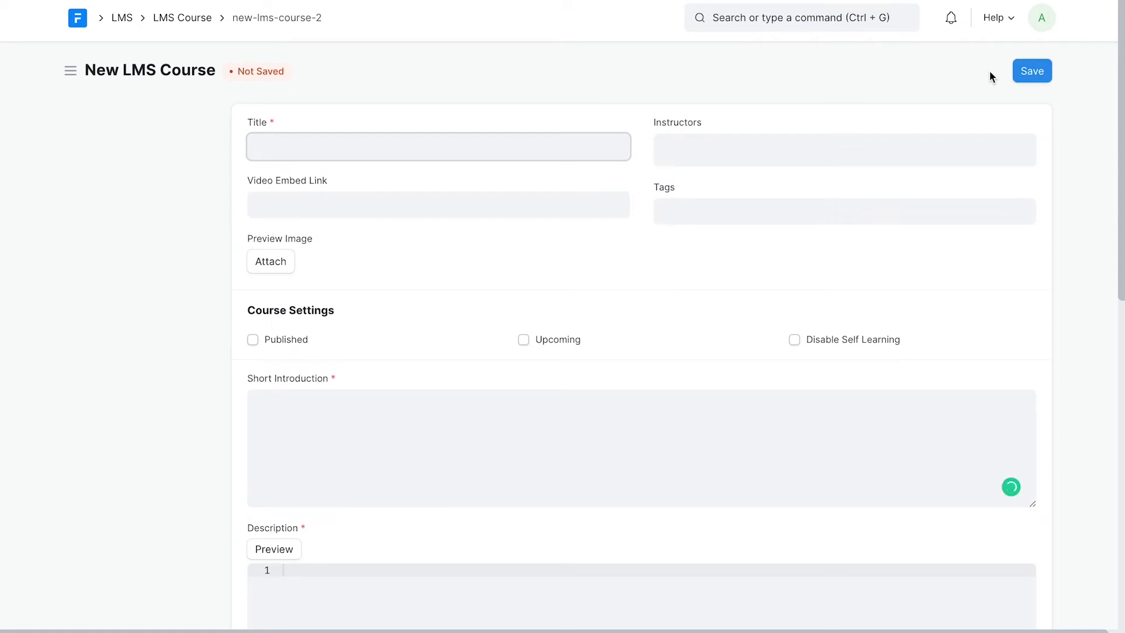
text(ERPNext Accounting)
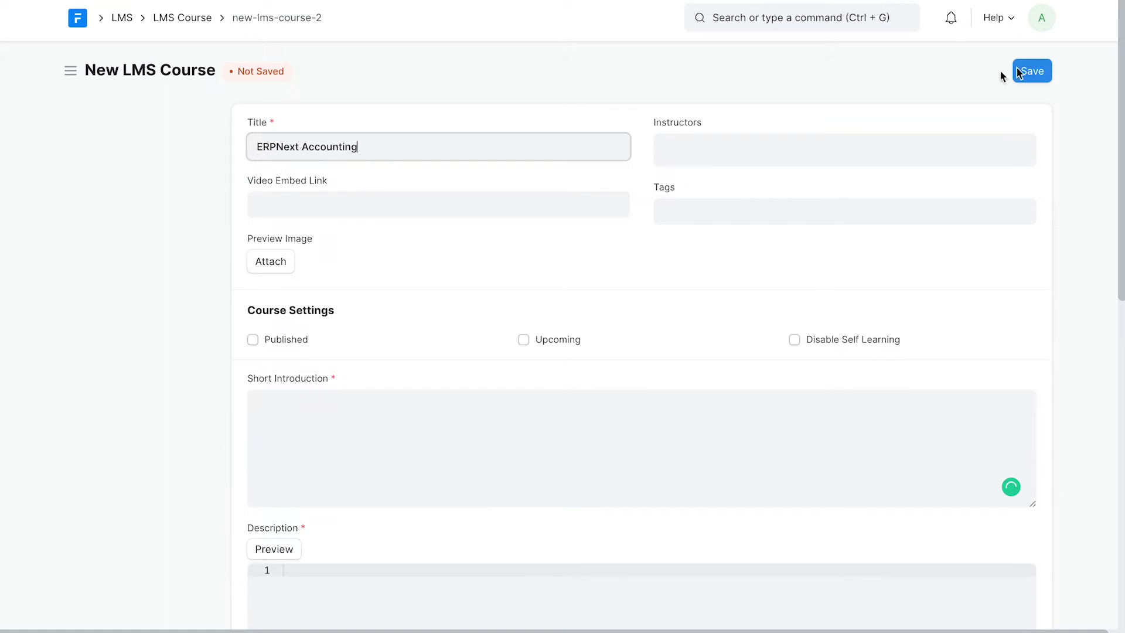
click(944, 148)
text(janna)
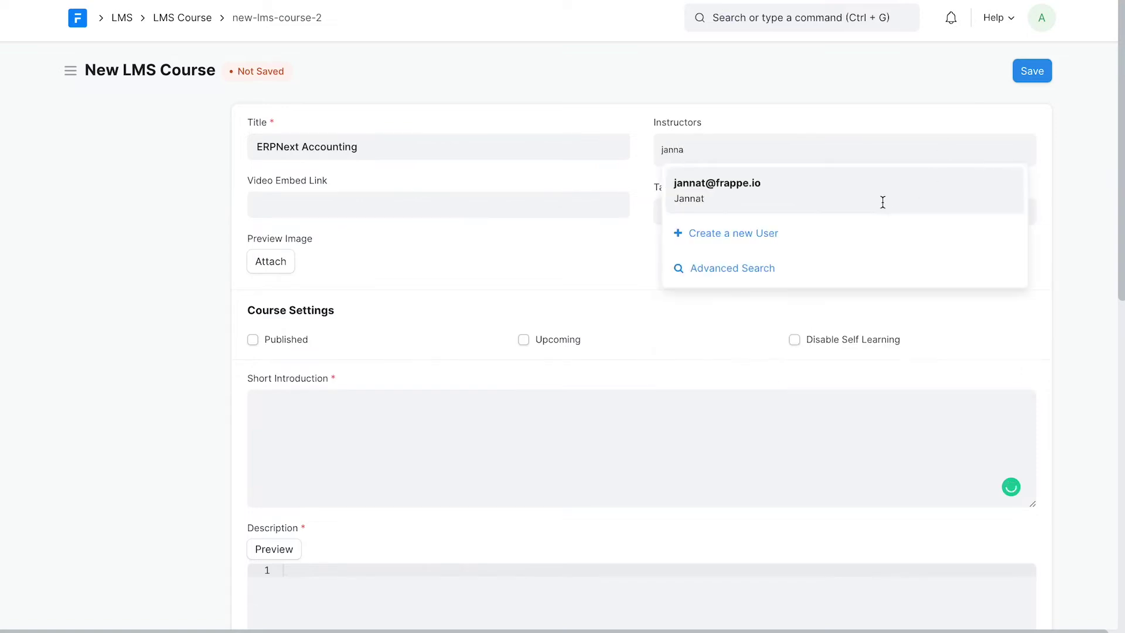
click(882, 202)
text(sayal)
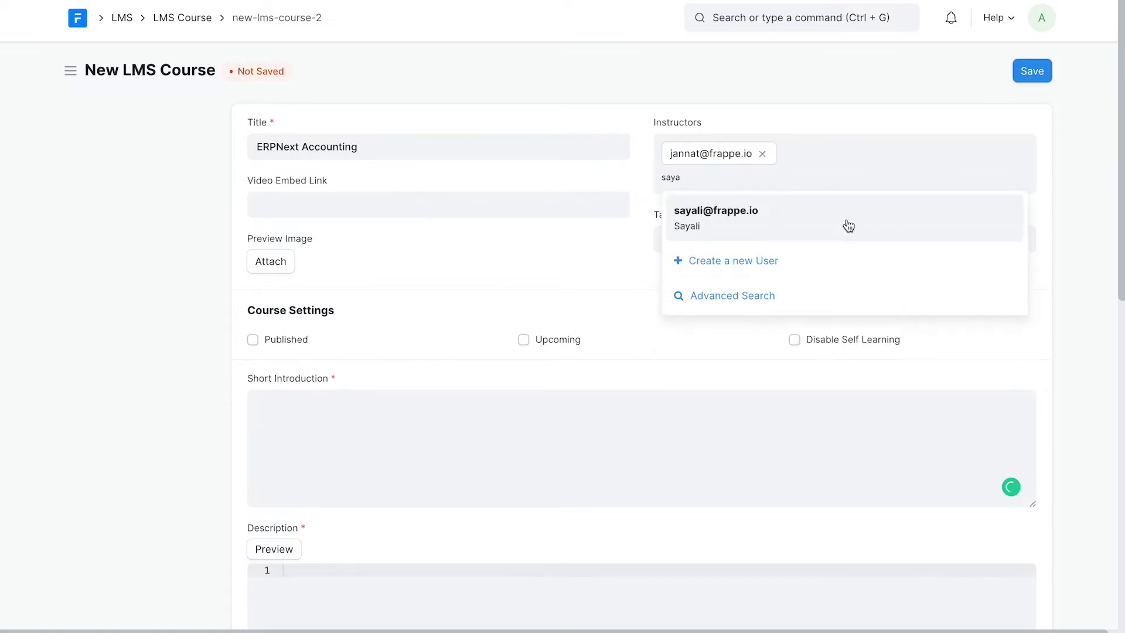
click(848, 224)
- Paste the YouTube embed link into the course's Video Embed Link field
click(429, 198)
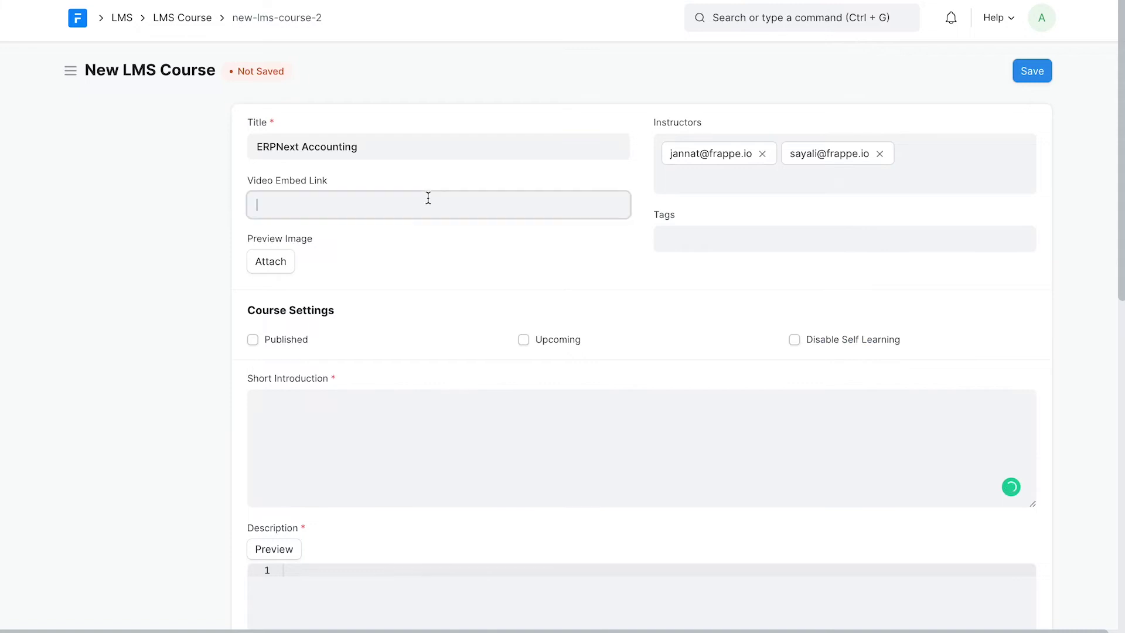
text(https://www.youtube.com/embed/7534JOshNHM)
click(436, 246)
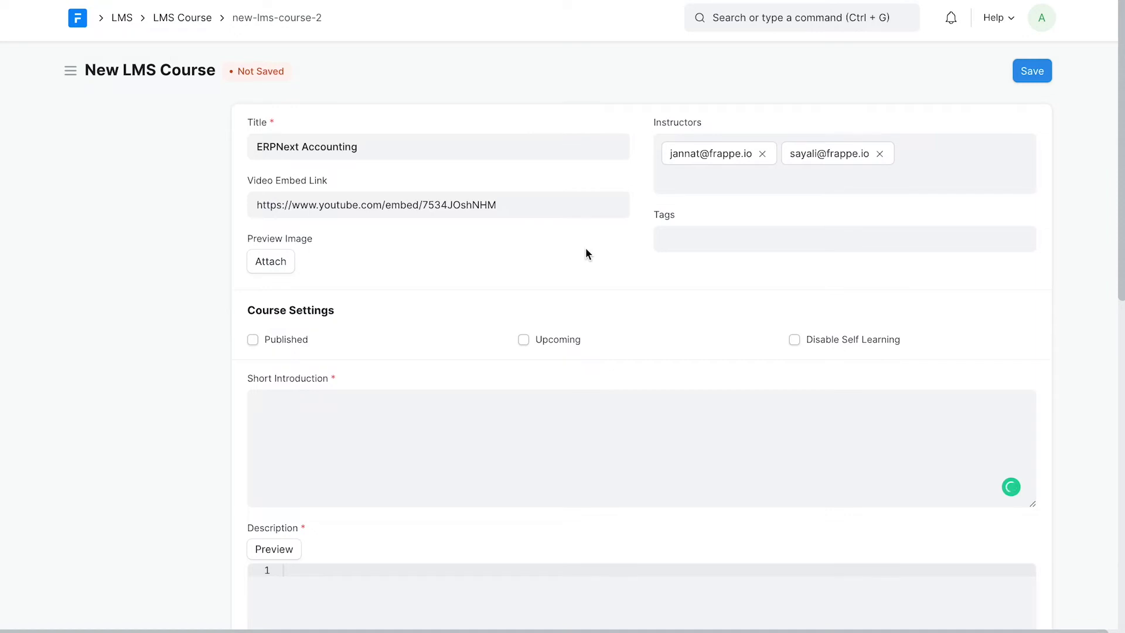
- Upload accounting-4-min.png from the computer as the course preview image
click(270, 262)
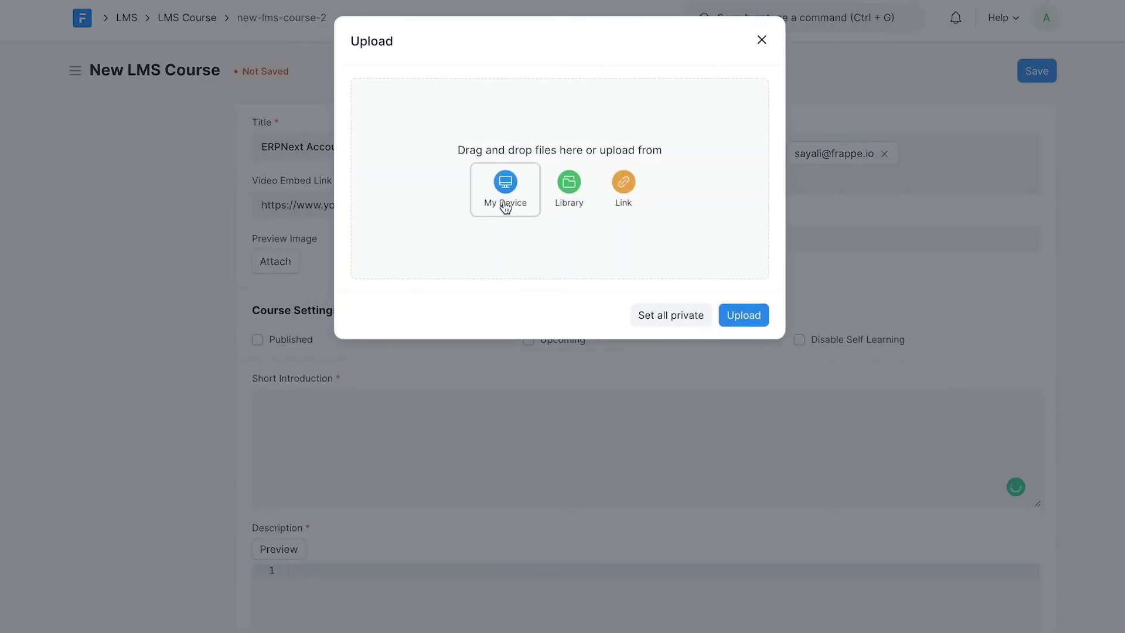
click(505, 203)
click(487, 173)
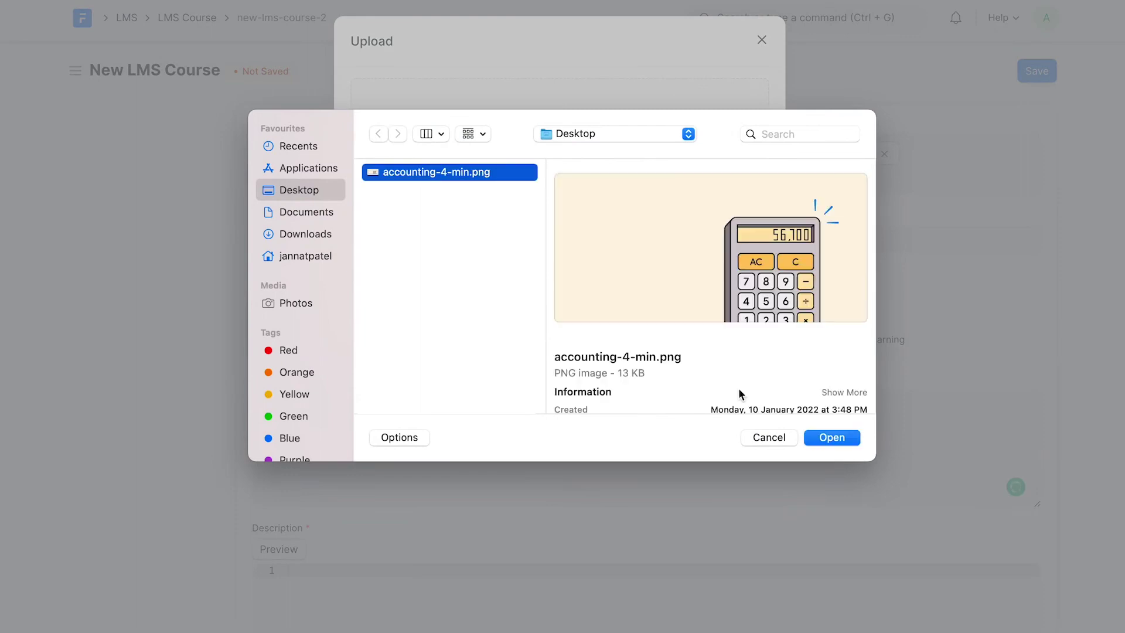
click(843, 439)
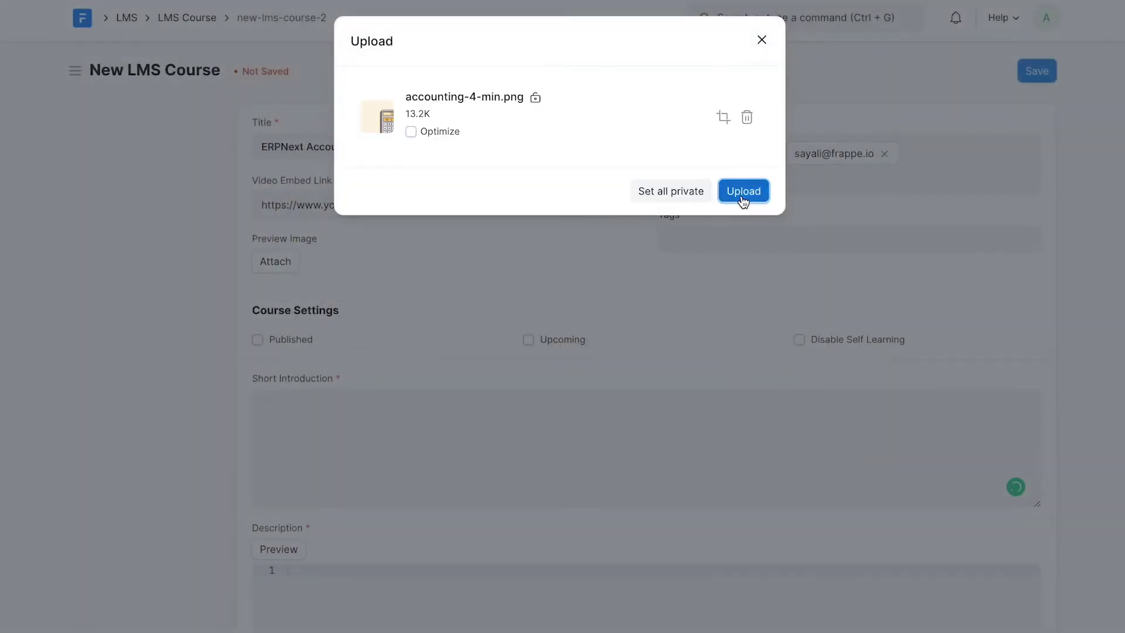
click(743, 201)
click(761, 41)
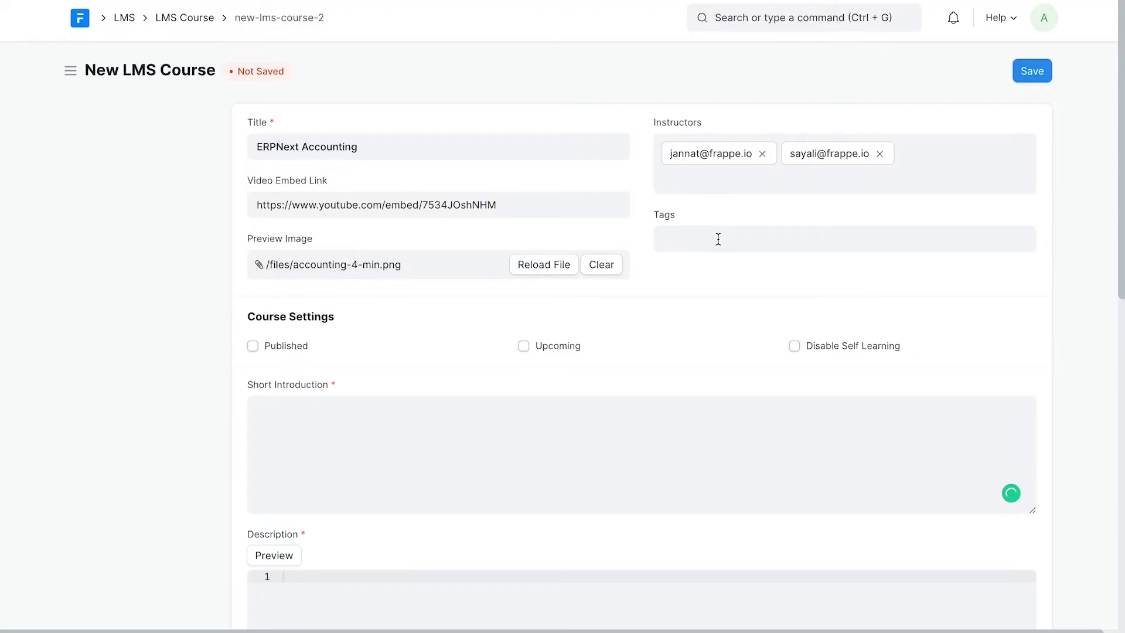
- Add the tags Beginner and Accounts to the course
click(718, 239)
text(Be)
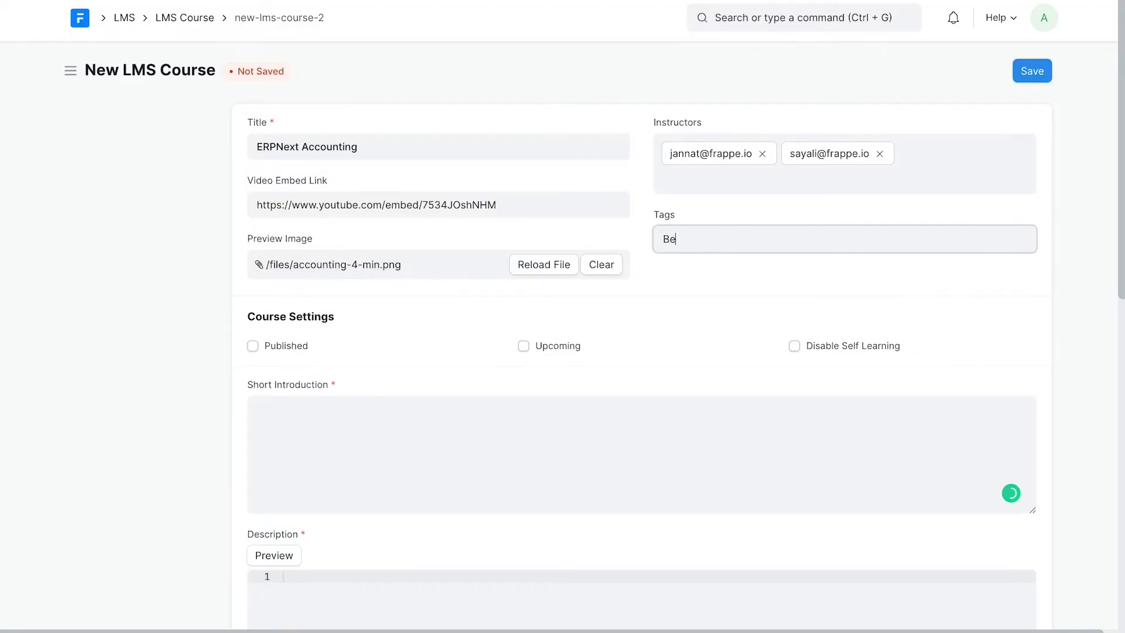
text(ginner, Accounts)
click(676, 316)
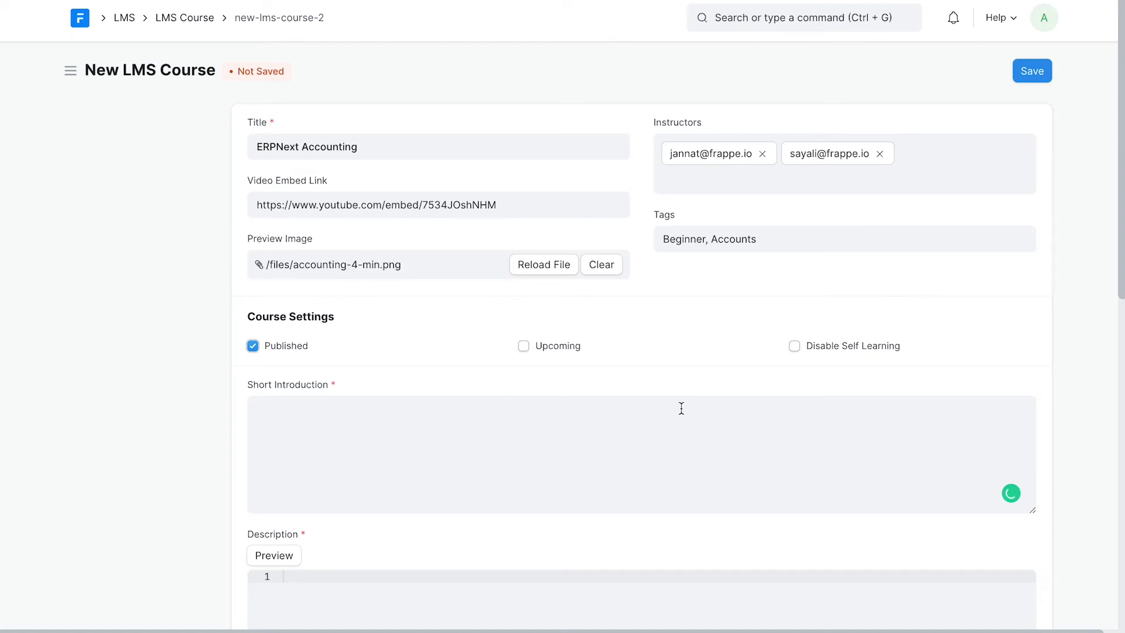
- Enter 'Learn about ERPNext accounting.' as the course's short introduction
click(662, 422)
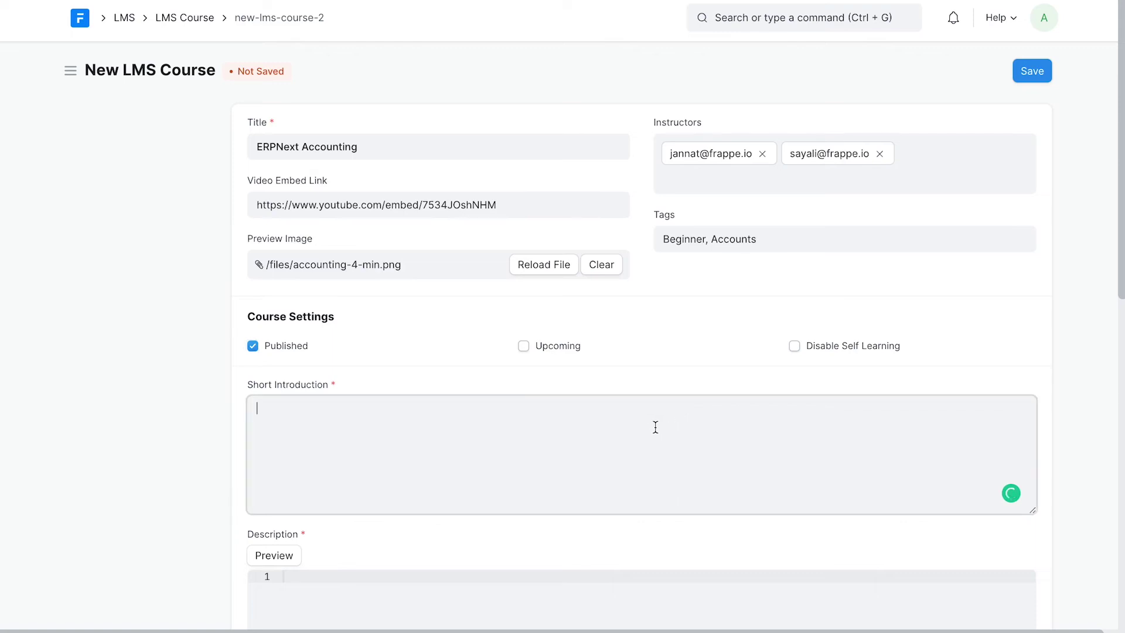
text(Learn about ERPNext accounting.)
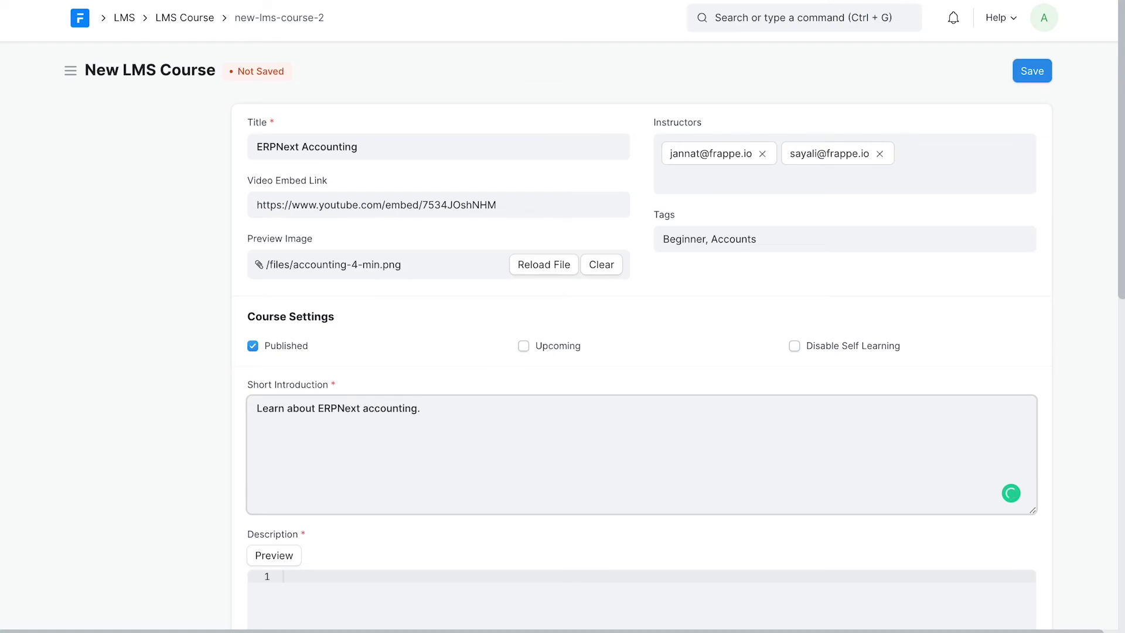
scroll(359, 630, down, 2)
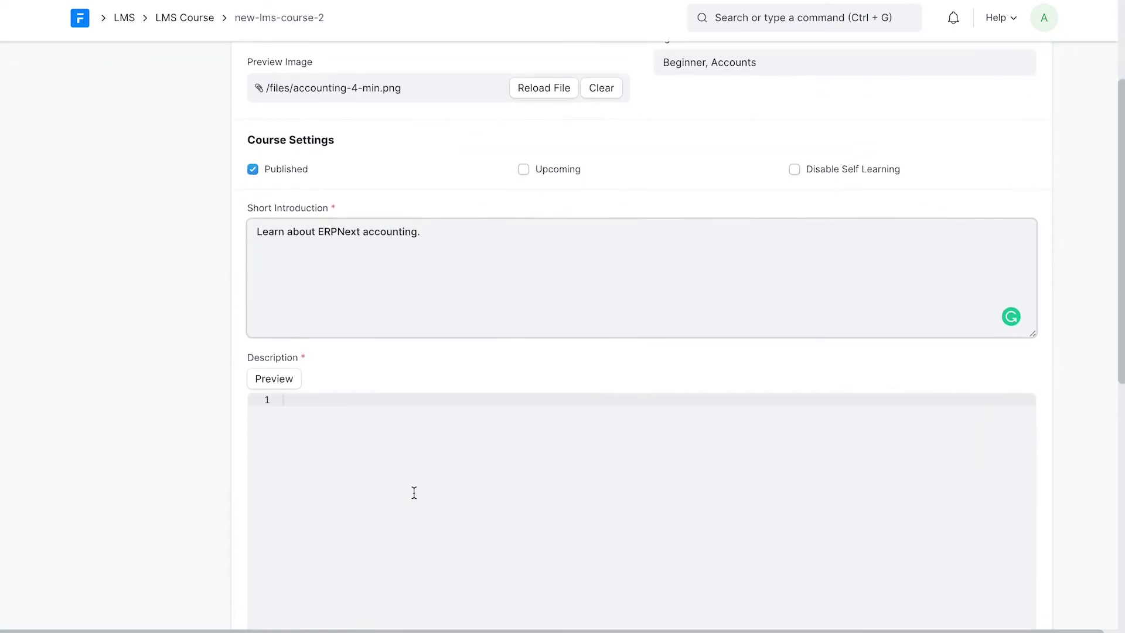
- Paste the course description paragraph and remove its blank second line
click(414, 492)
text(Accounting sounds very cryptic but it's a fun thing to learn once you grasp the basics. This course requires no prior experience in accounting. You will learn the basic and advanced concepts of accounting and see them in action in ERPNext.)
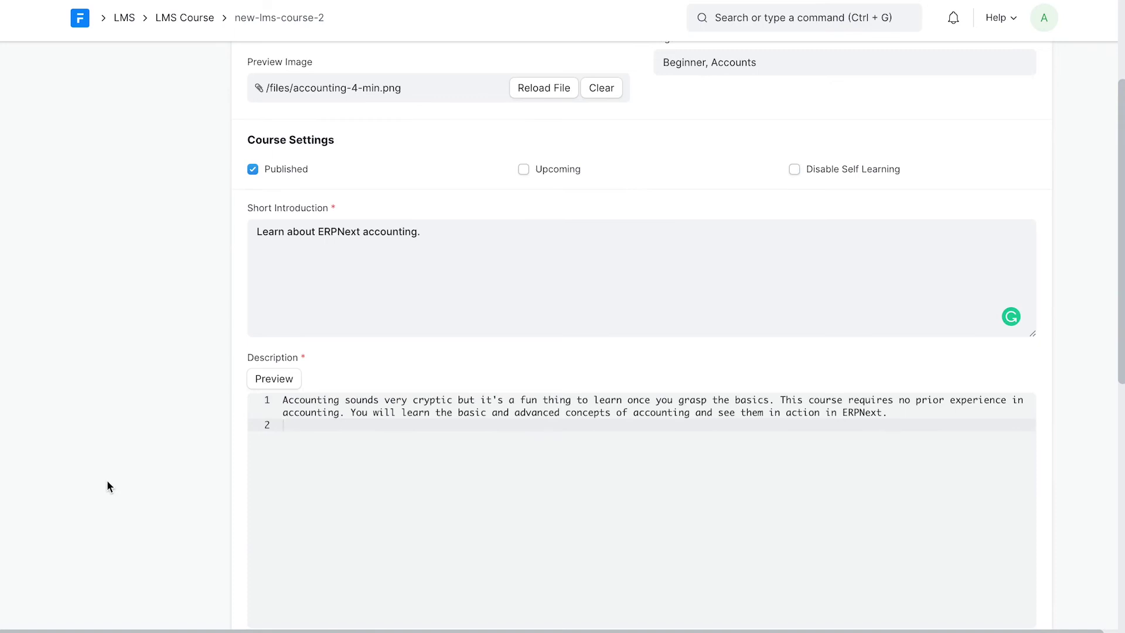
scroll(107, 484, down, 2)
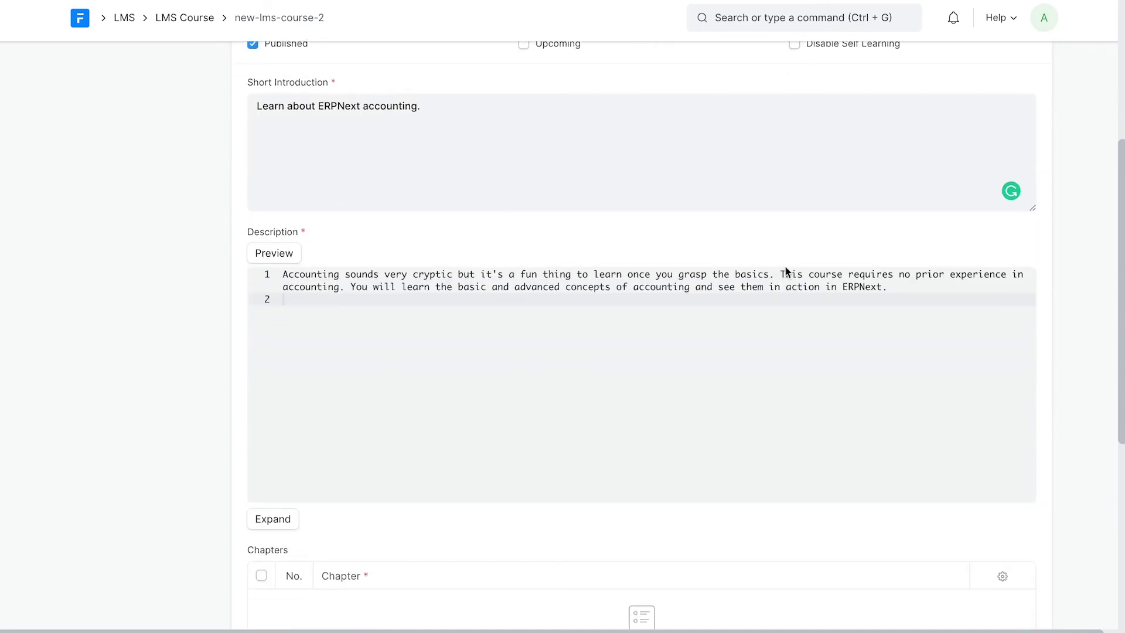
key(BackSpace)
scroll(635, 435, up, 5)
- Save the ERPNext Accounting course and scroll through the resulting portal page
click(1032, 71)
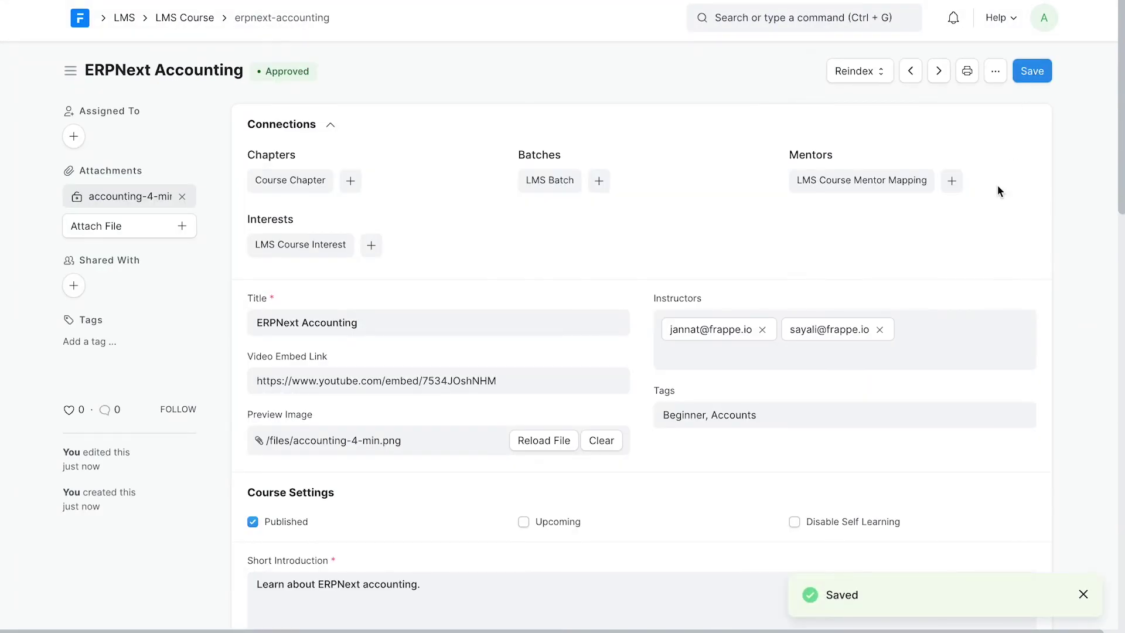
scroll(964, 215, down, 10)
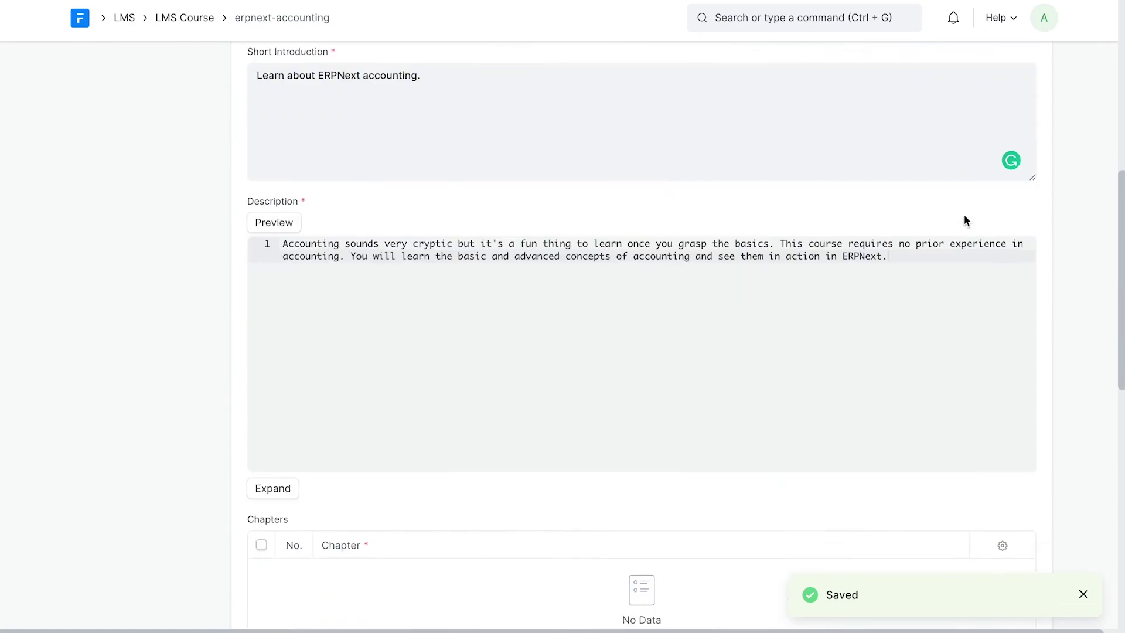
scroll(965, 214, down, 3)
scroll(964, 215, down, 1)
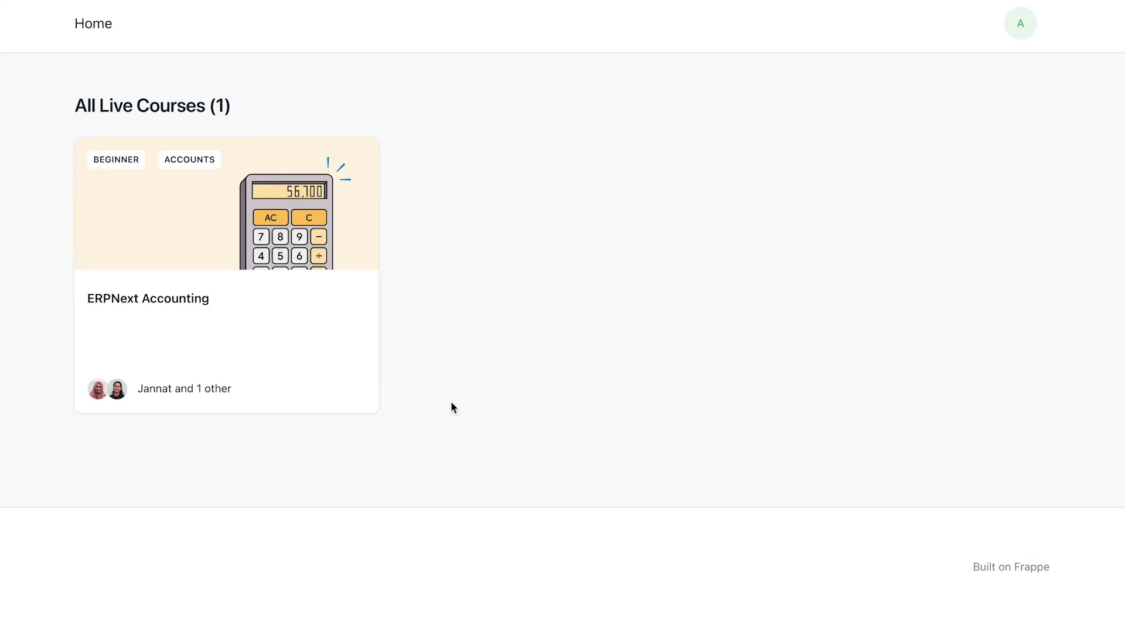
click(264, 347)
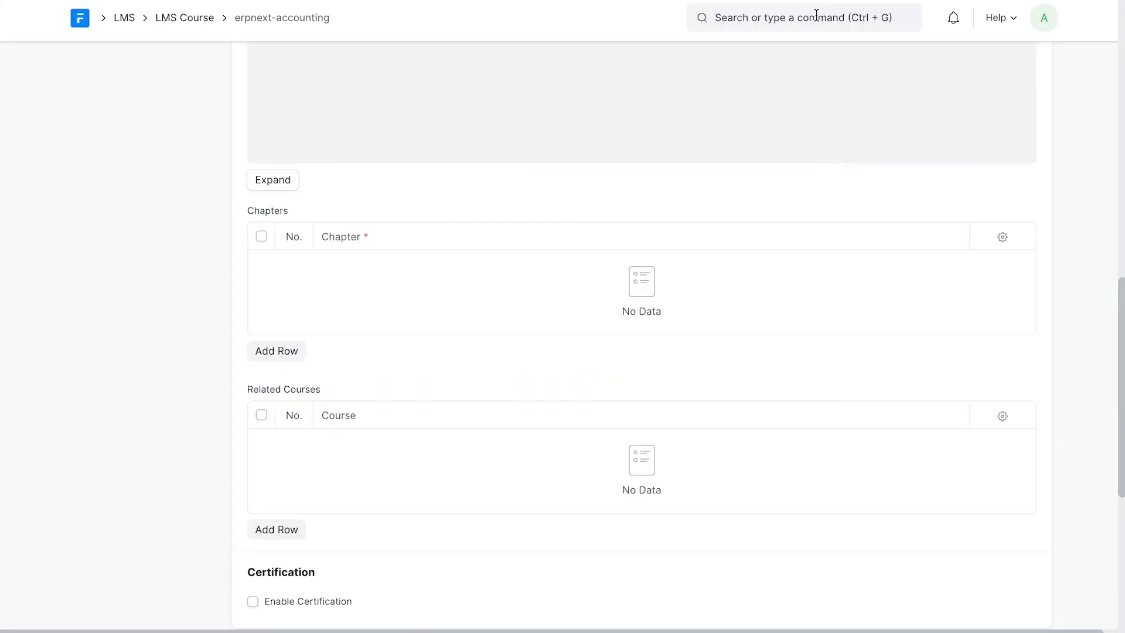
- Open the Website Settings form via the awesome bar
click(816, 16)
text(Webs)
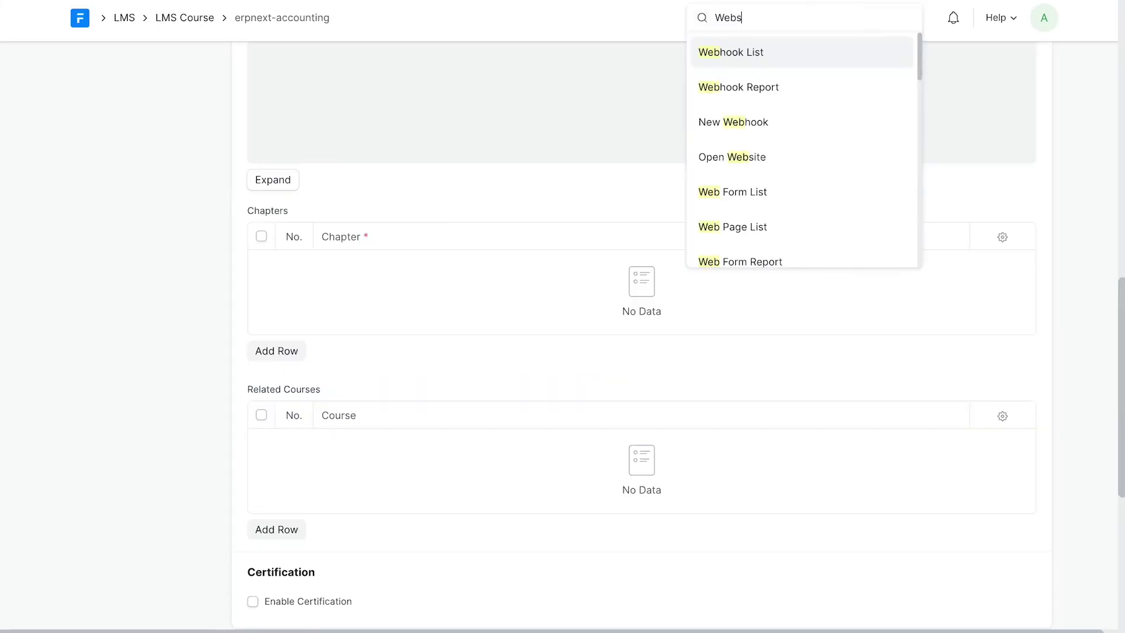
text(ite Sett)
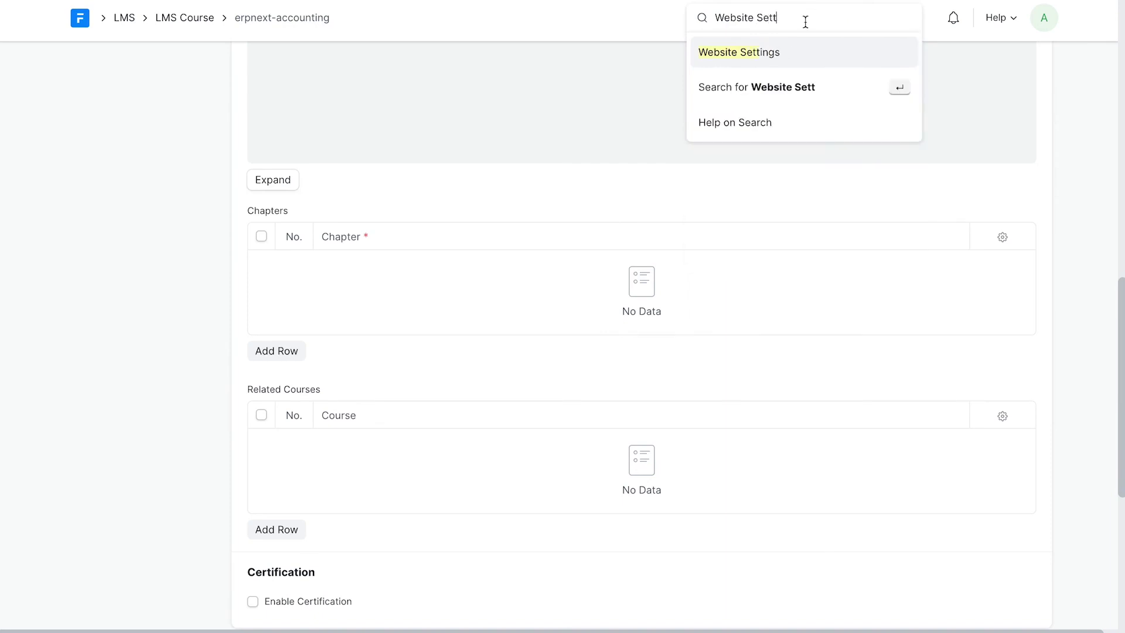
click(799, 55)
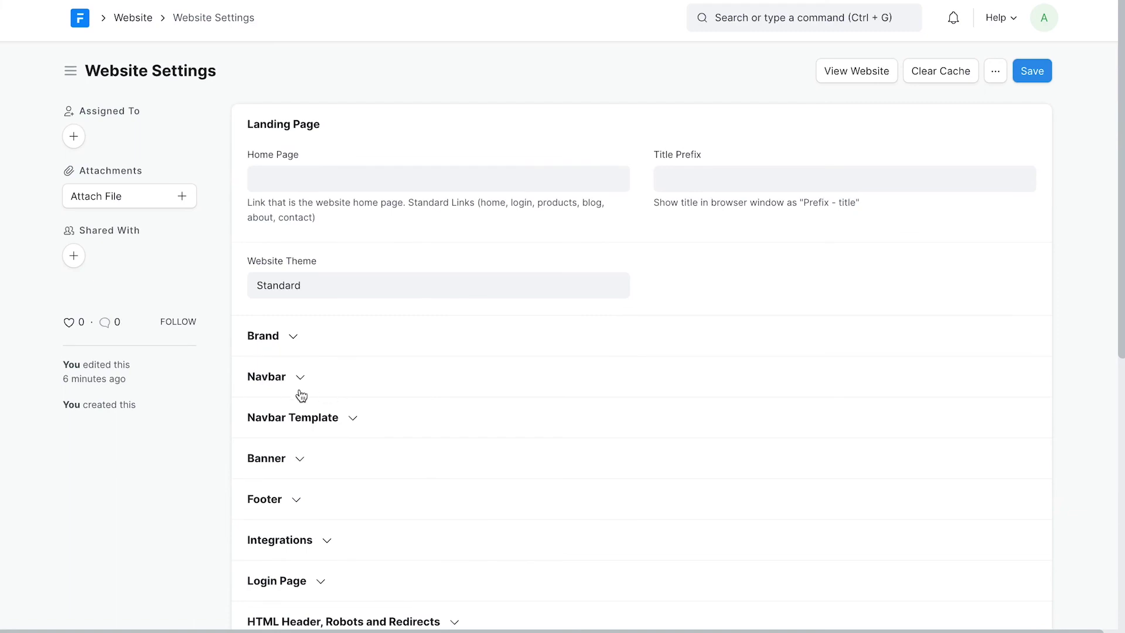
- Add a navbar item labelled 'Courses' with URL /courses and save the settings
click(275, 389)
scroll(276, 389, down, 3)
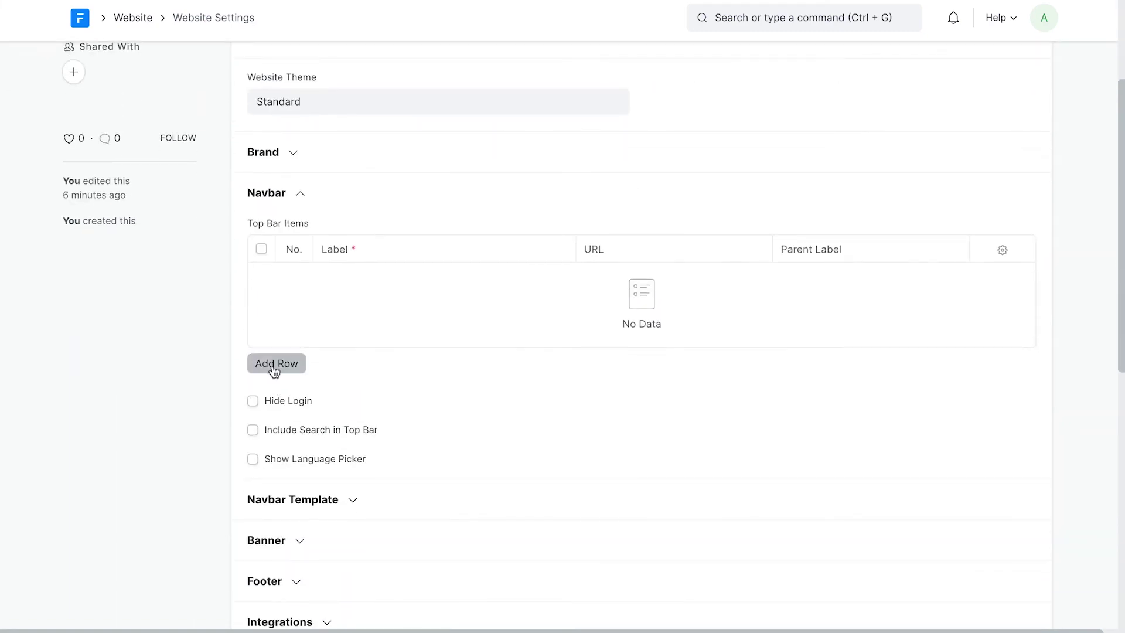
click(274, 365)
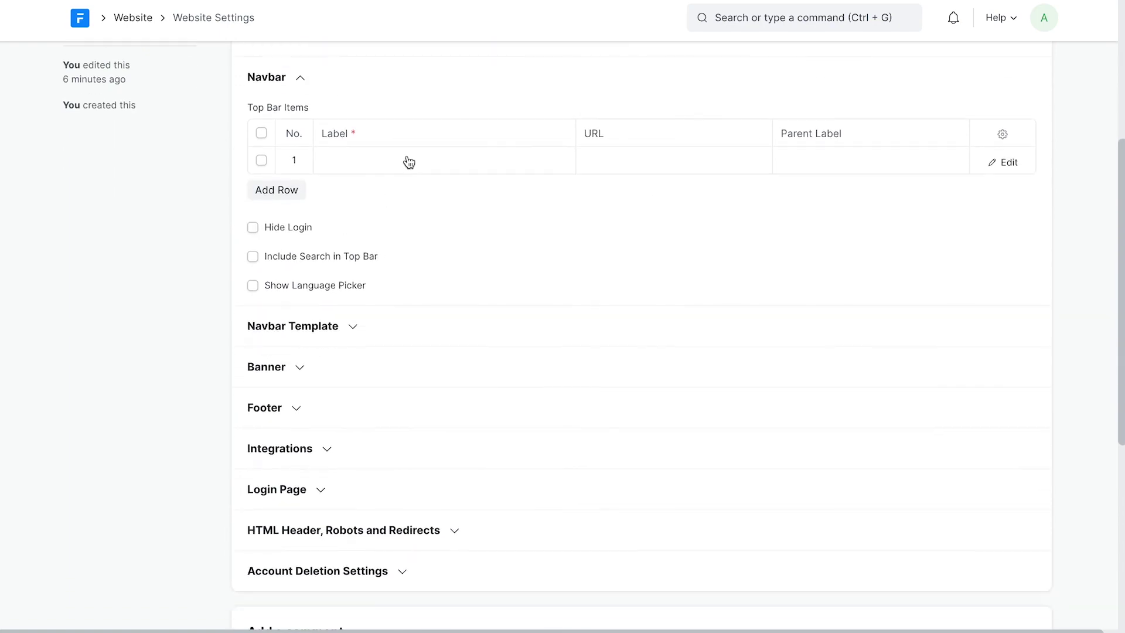
click(408, 159)
text(Courses)
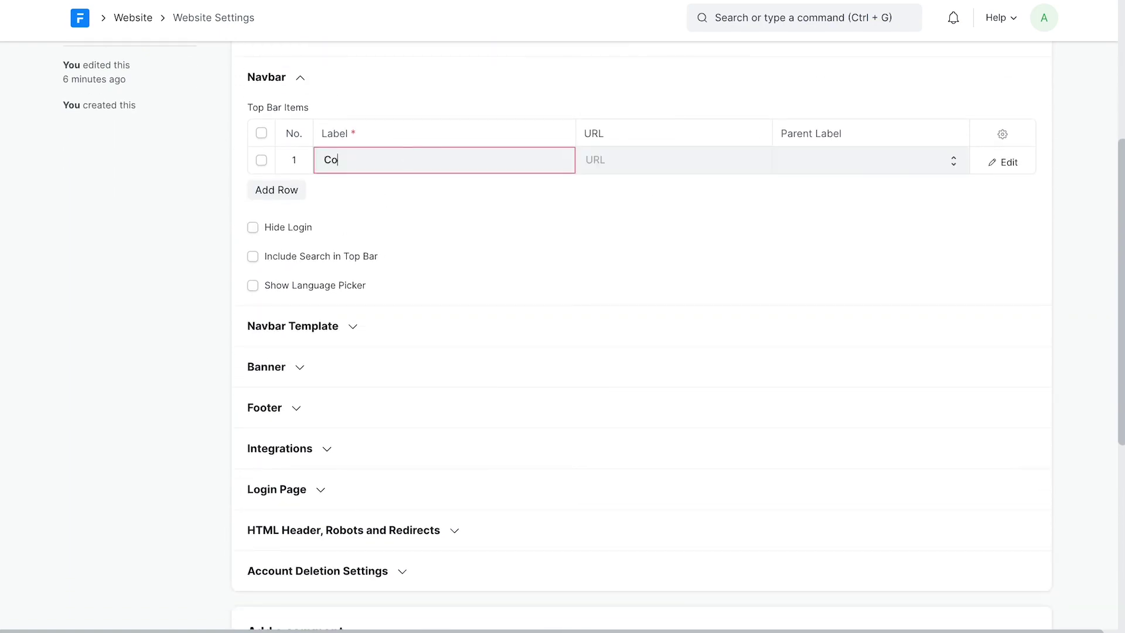
click(604, 171)
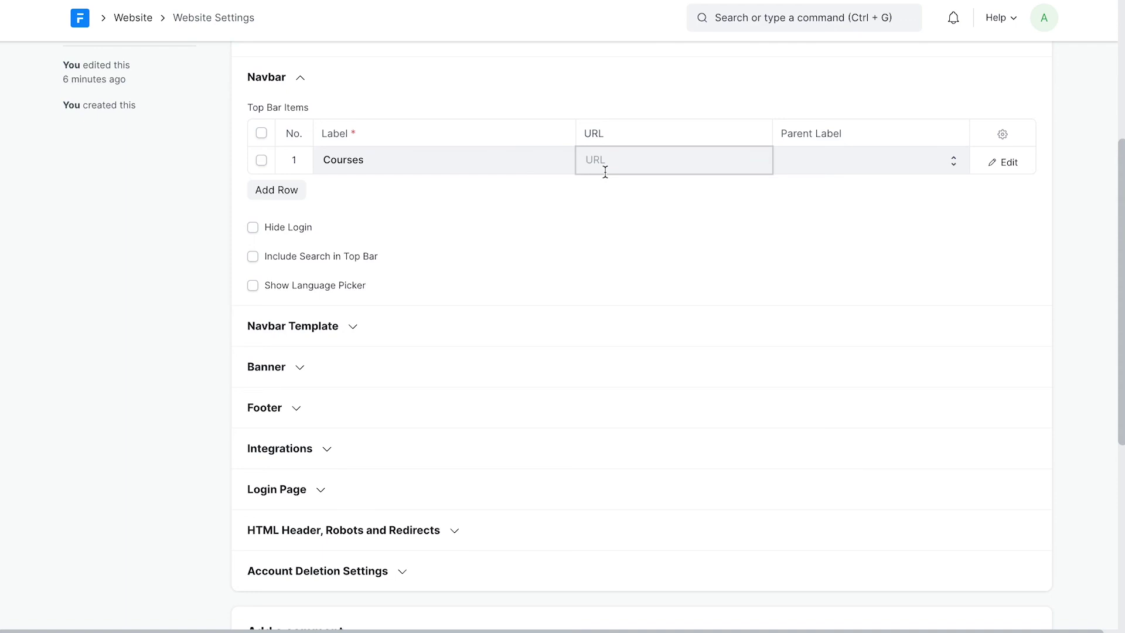
text(/courses)
click(579, 209)
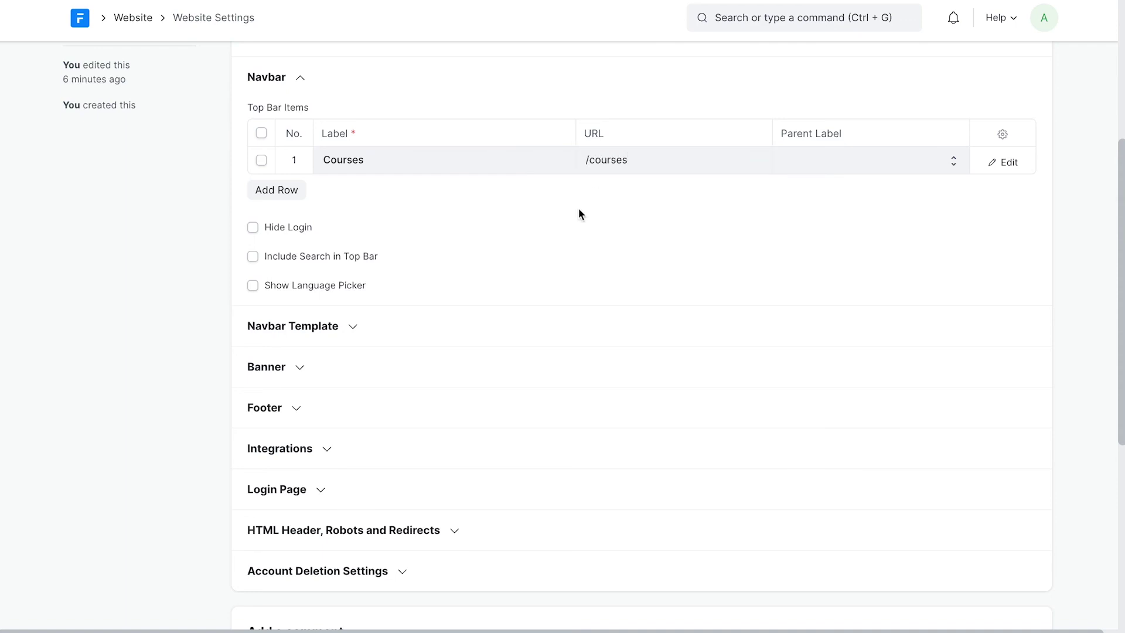
scroll(578, 208, up, 4)
click(1032, 71)
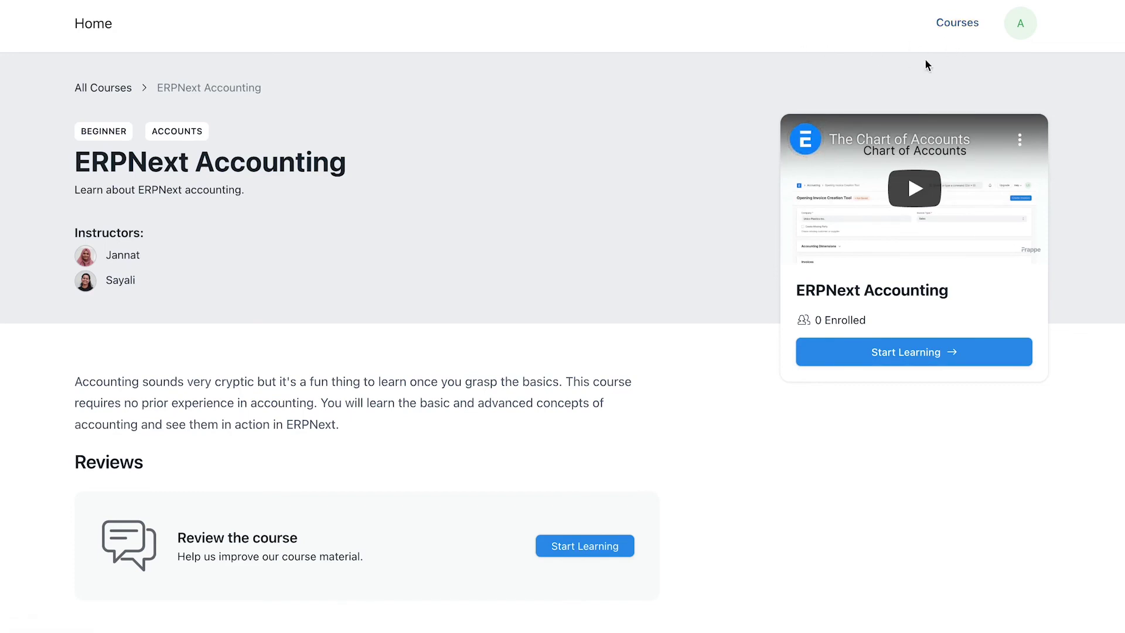
- Follow the Courses link in the portal's top bar to All Live Courses
click(961, 33)
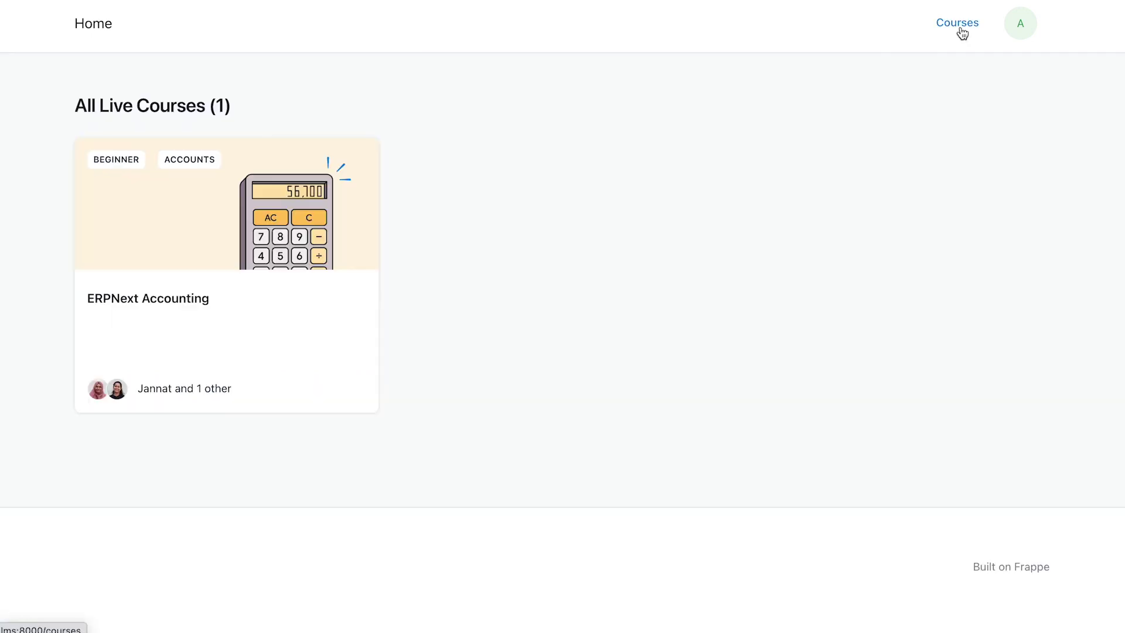